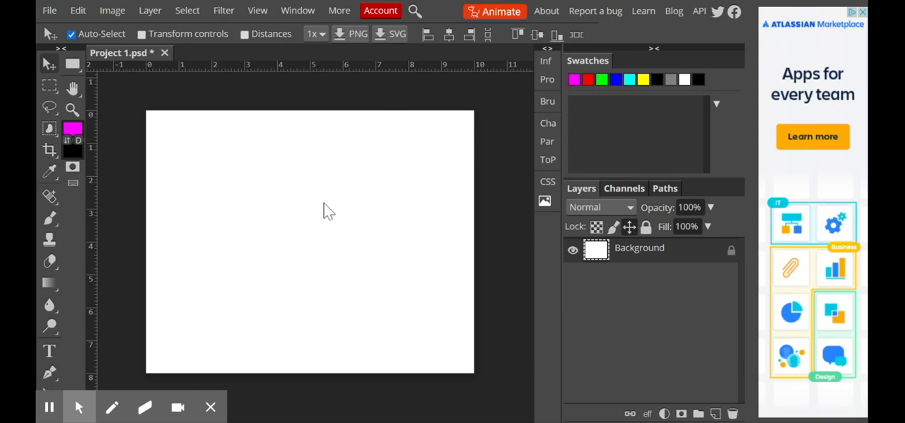
Place the national-mutt-day dog photo in the document as a new layer, cancelling the trial vertical stretch
left_click(48, 11)
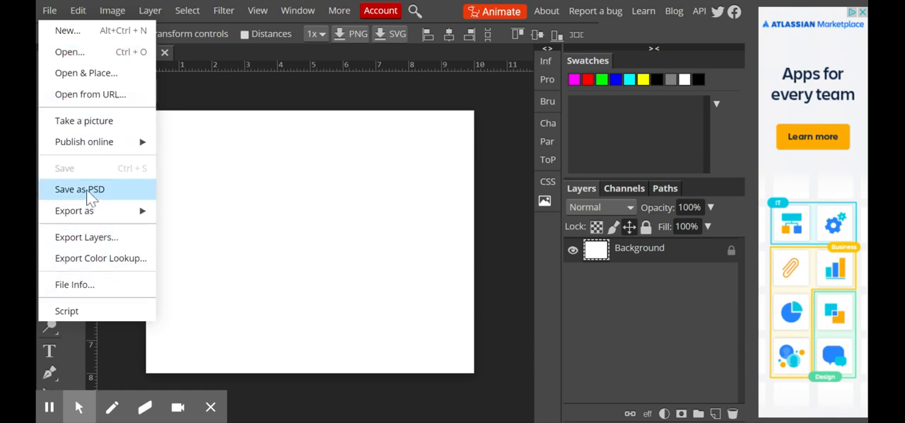
left_click(90, 78)
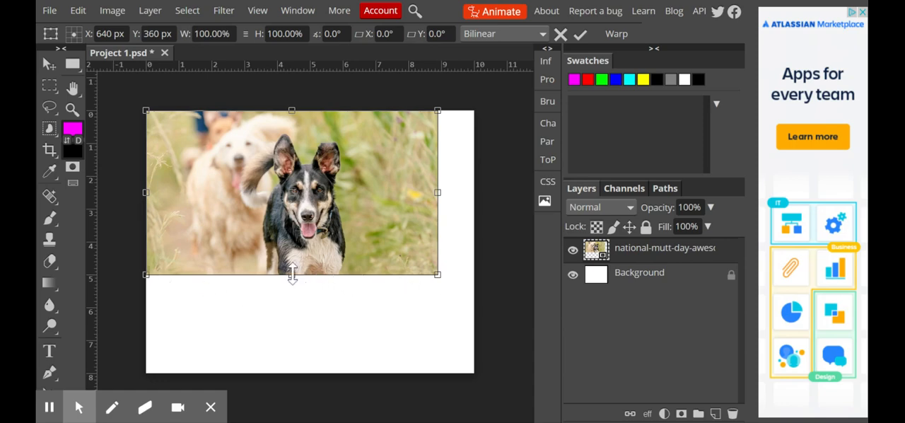
left_click_drag(292, 275, 292, 351)
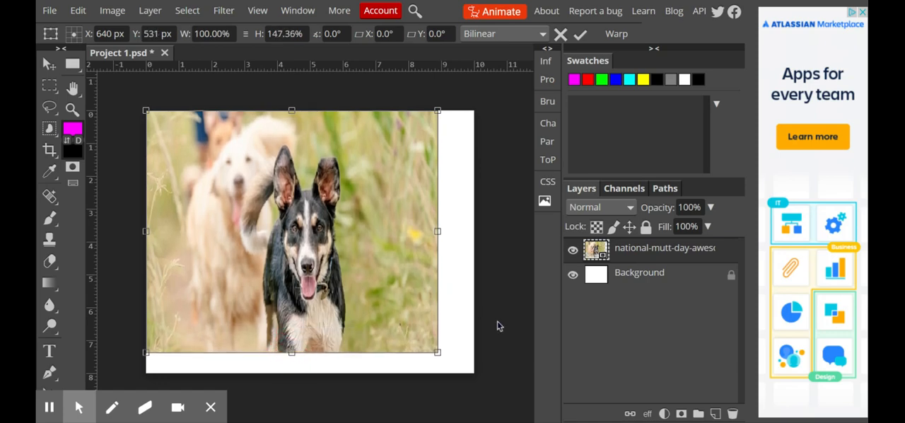
key("Escape")
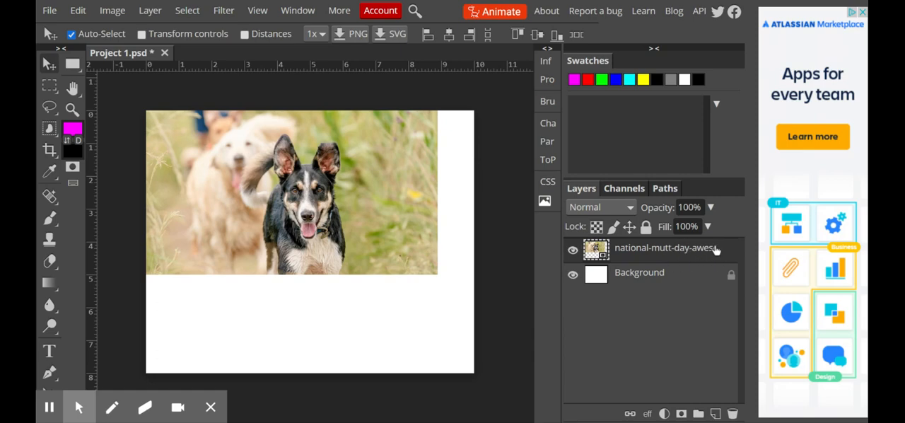
Rename the photo layer as dog, and toggle its visibility off and on
double_click(672, 258)
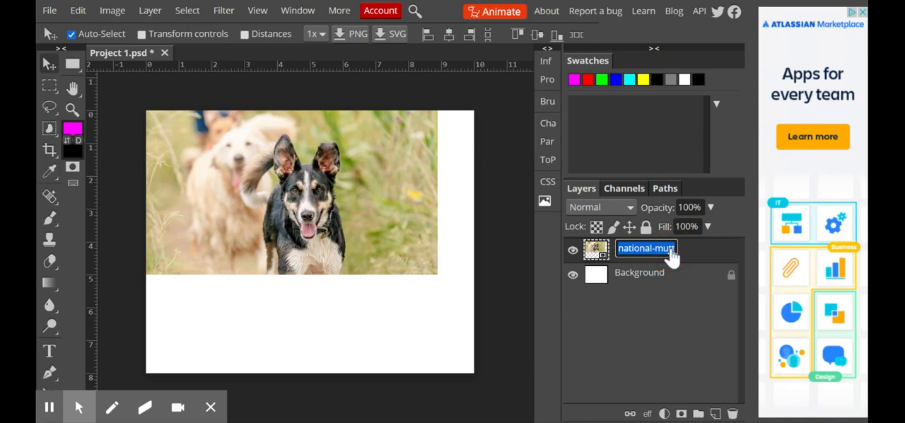
type("do")
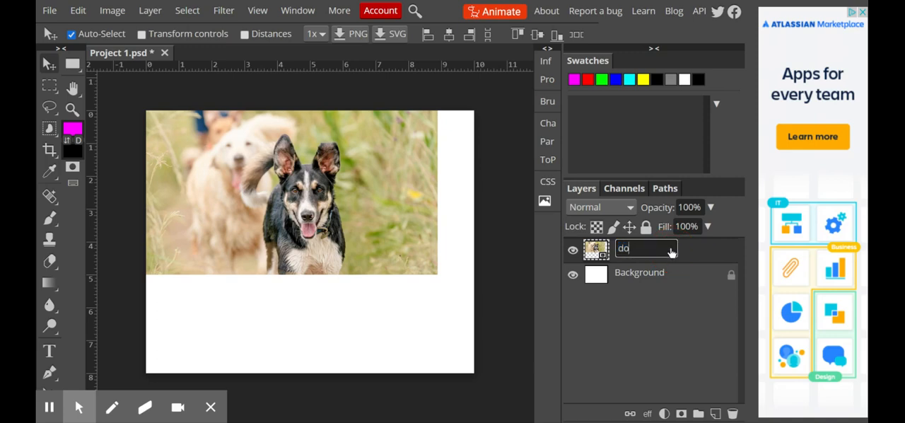
type("g")
key("Return")
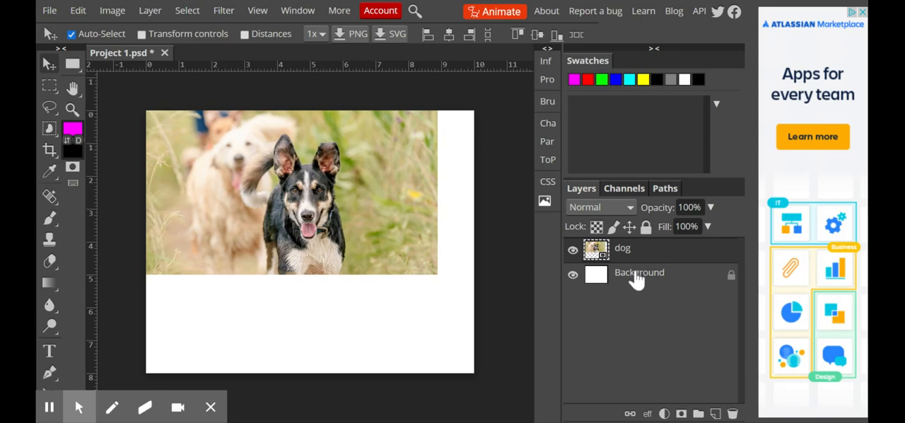
left_click(573, 252)
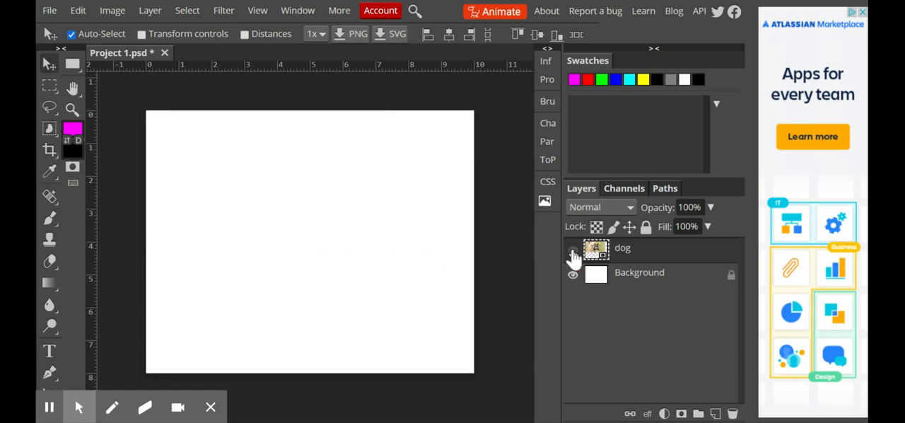
left_click(573, 251)
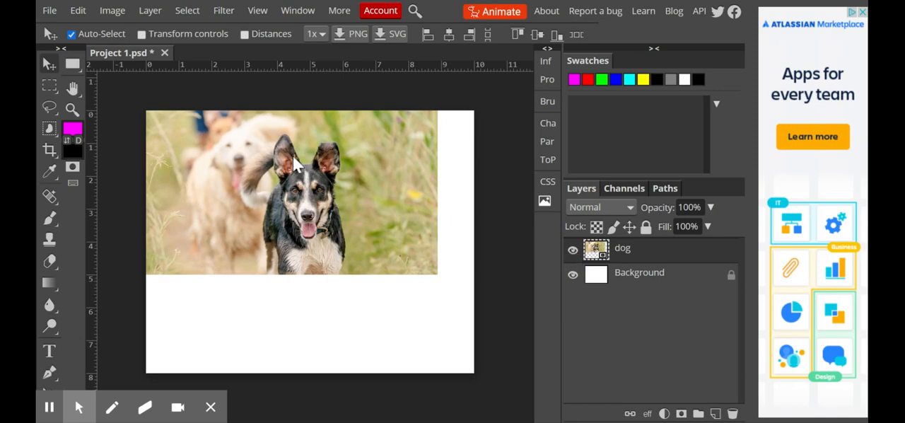
Rotate the dog layer to 45° with Free Transform and reset its rotation to 0°
left_click(78, 10)
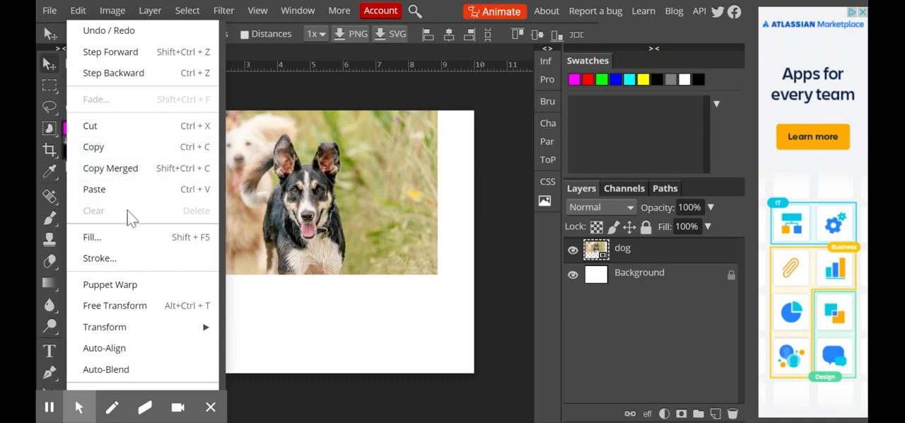
left_click(165, 305)
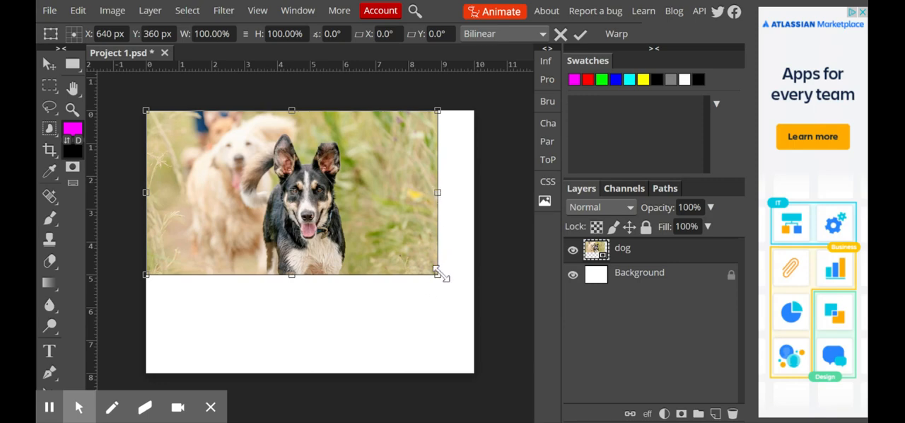
left_click_drag(446, 281, 429, 298)
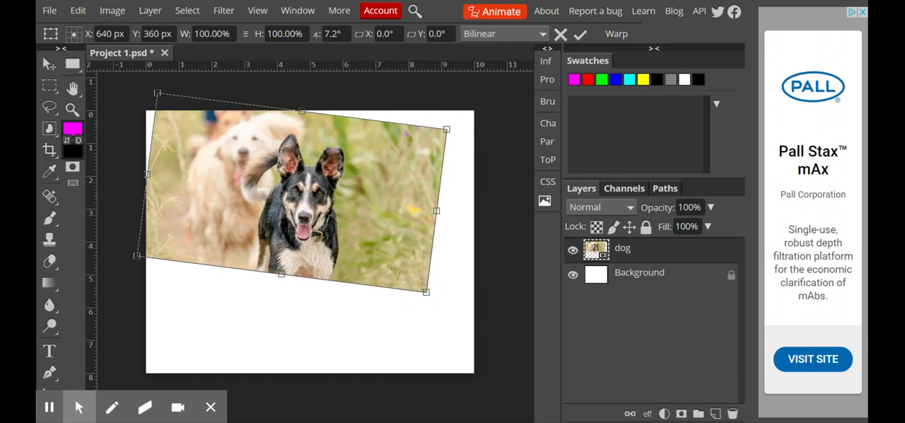
left_click(336, 33)
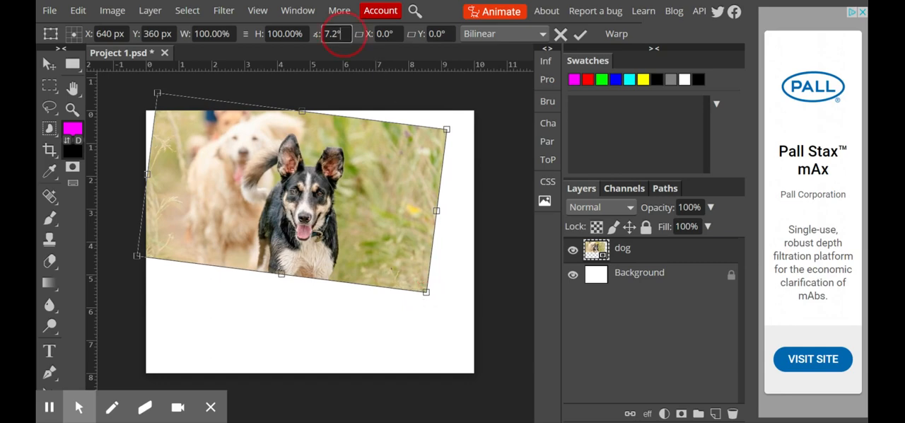
left_click_drag(342, 34, 324, 34)
type("45")
key("Return")
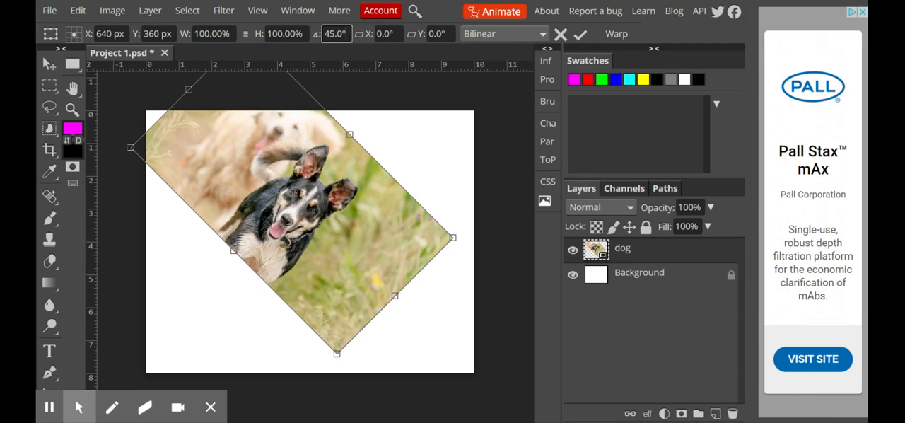
left_click_drag(345, 34, 324, 34)
type("0")
key("Tab")
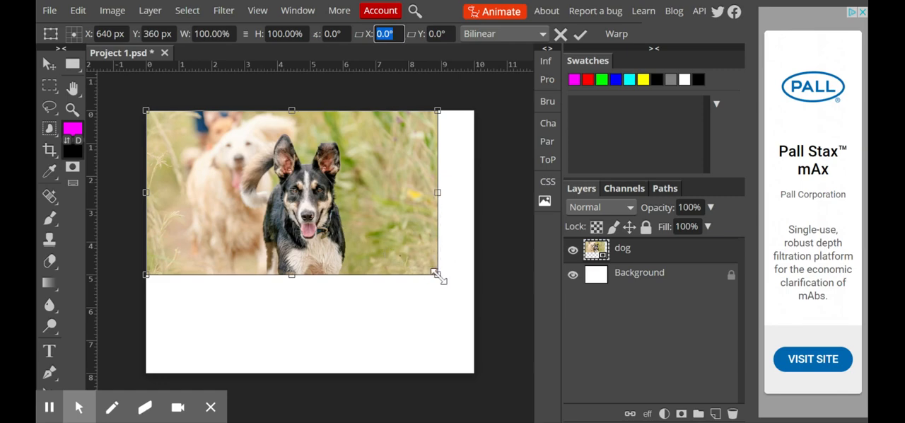
Try enlarging the dog layer proportionally to 112.50% and stretching its height to about 132%, and cancel the transform
left_click_drag(436, 273, 472, 317)
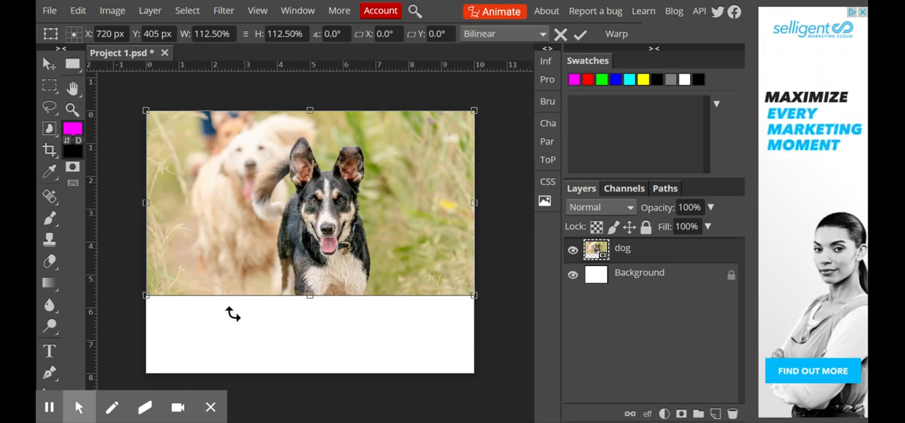
left_click_drag(310, 296, 310, 327)
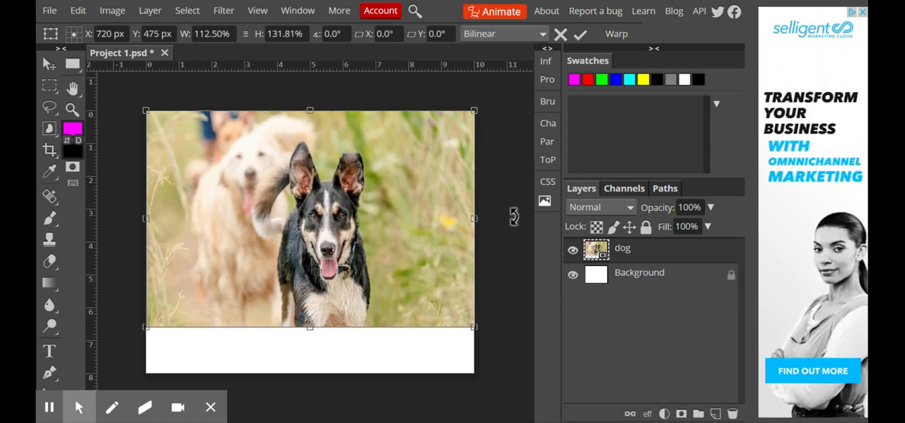
key("Escape")
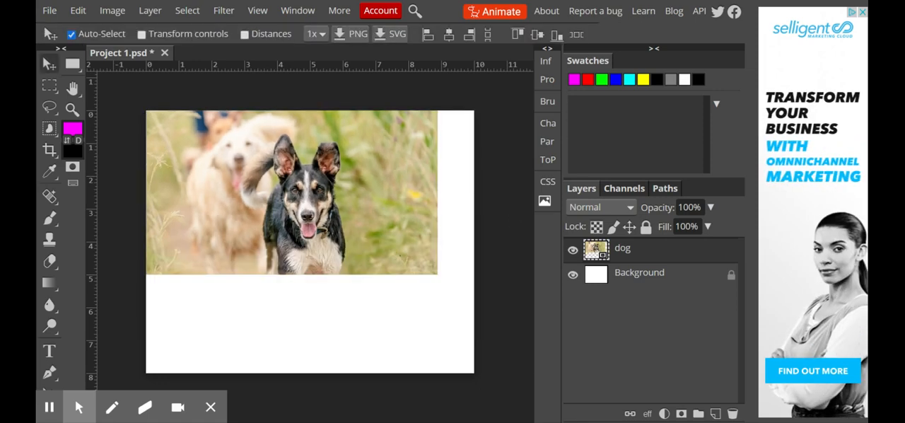
Move the dog photo to the centre of the canvas with the Move tool
left_click(79, 11)
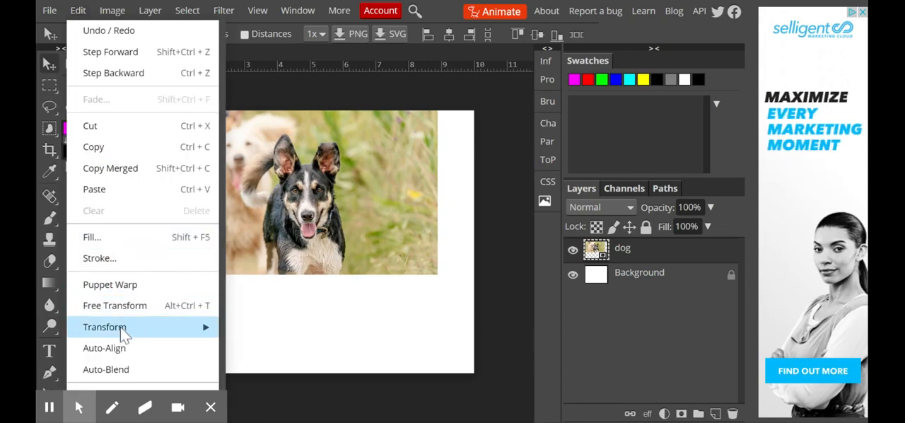
left_click(48, 58)
left_click_drag(210, 139, 227, 192)
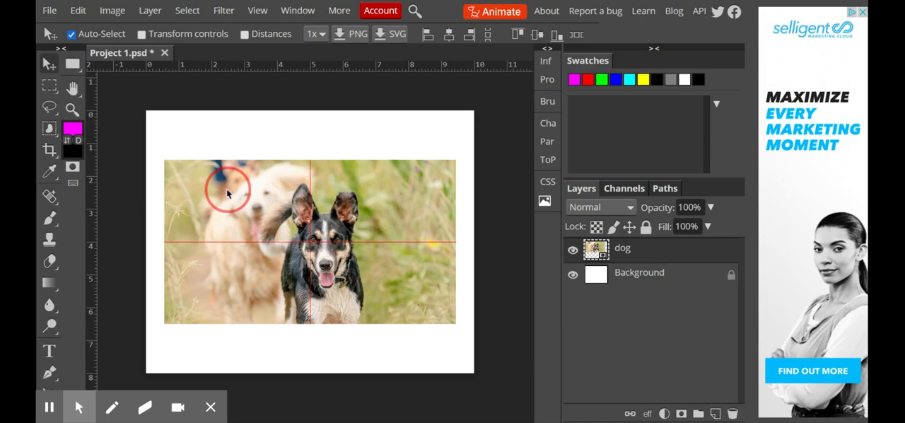
left_click_drag(227, 193, 214, 190)
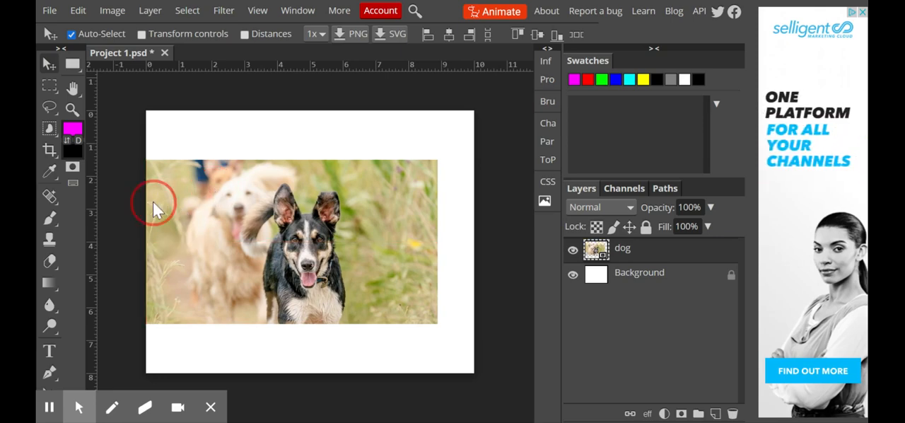
left_click_drag(175, 210, 195, 211)
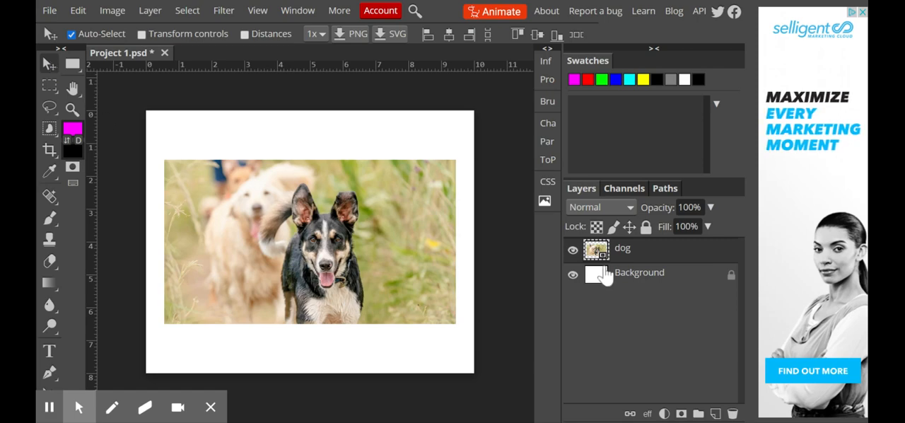
Select the Background layer and try to move it with the Move tool while Auto-Select is on
left_click(658, 274)
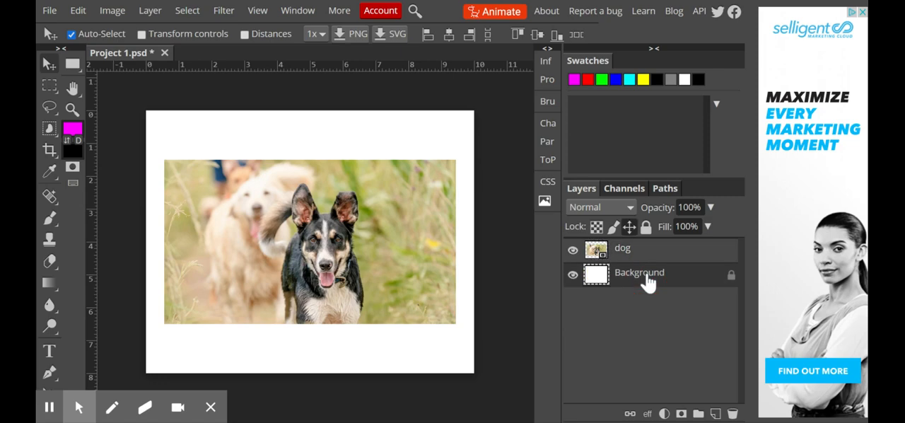
left_click(50, 65)
left_click_drag(387, 138, 338, 266)
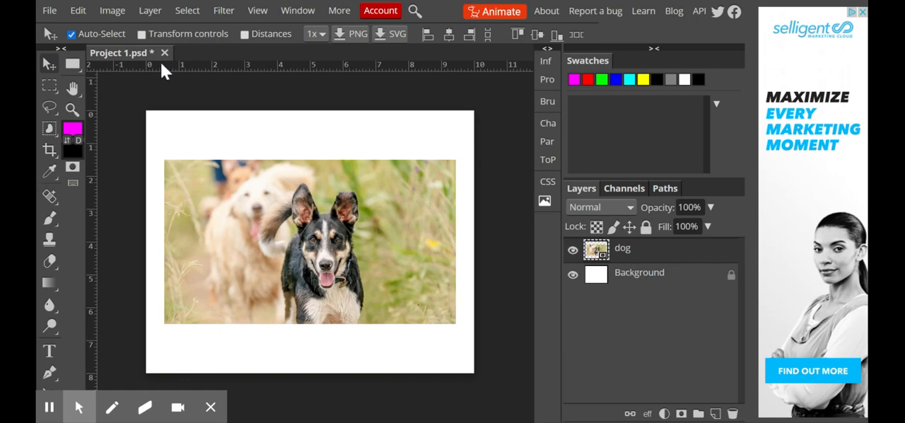
Try to move the Background layer with Auto-Select off, and restore Auto-Select with the dog layer selected
left_click(71, 34)
left_click(639, 282)
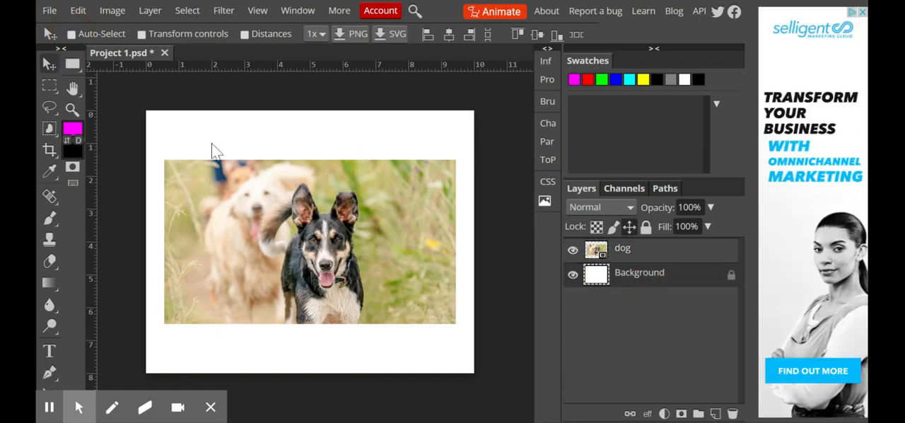
left_click(57, 63)
left_click_drag(319, 238, 294, 234)
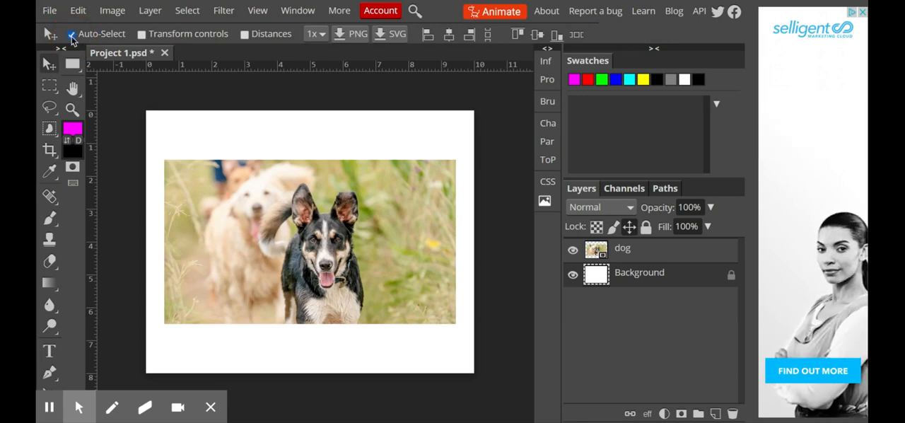
left_click(635, 256)
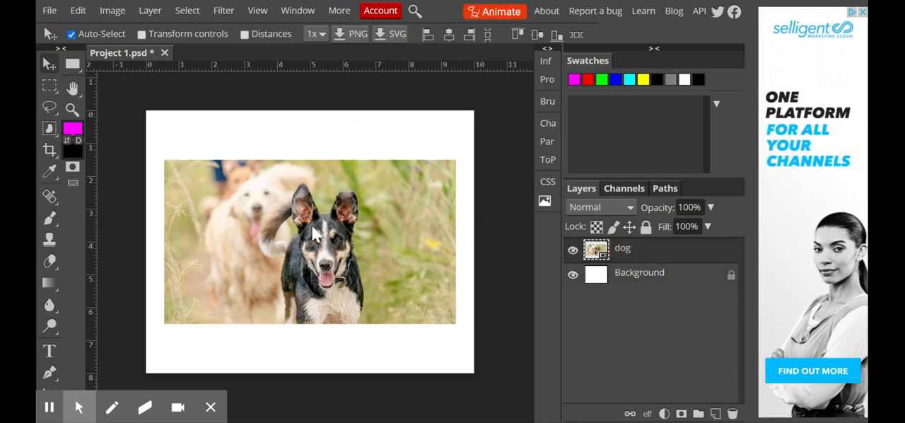
Distort the dog layer into a trapezoid by pulling both upper corners inward and up, and cancel the transform
left_click(82, 7)
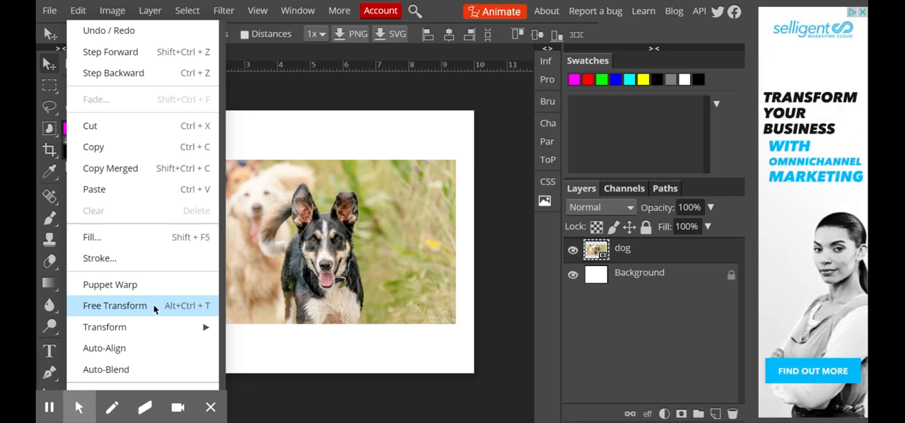
mouse_move(160, 333)
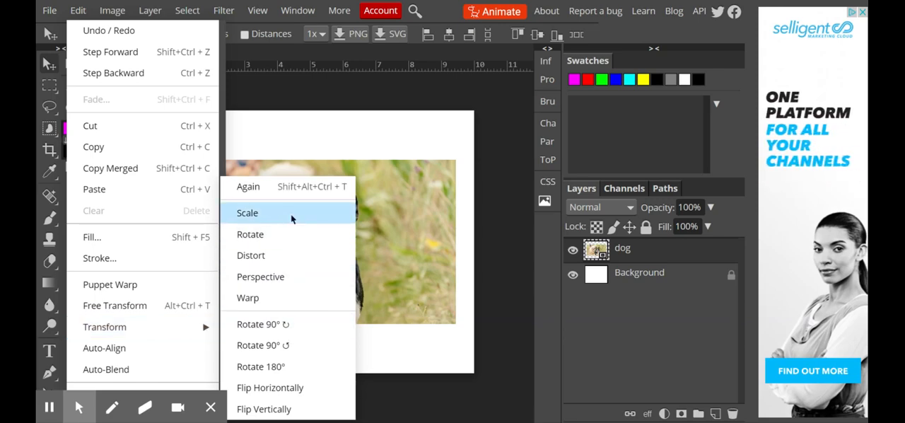
left_click(288, 251)
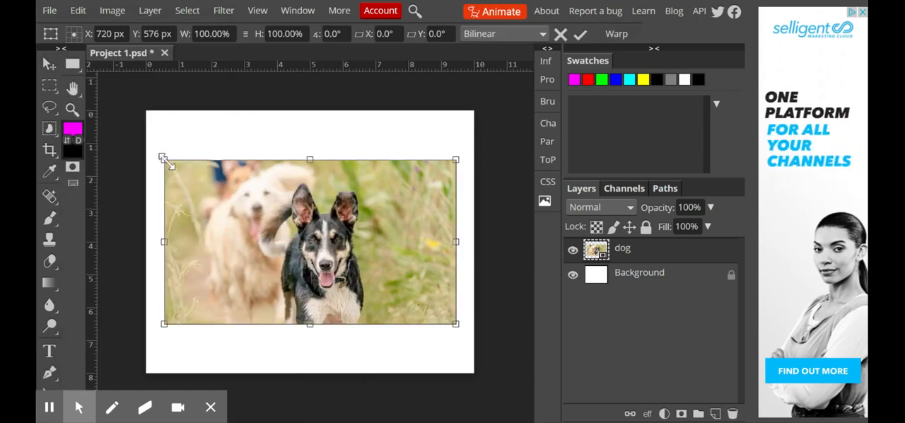
left_click_drag(162, 160, 222, 126)
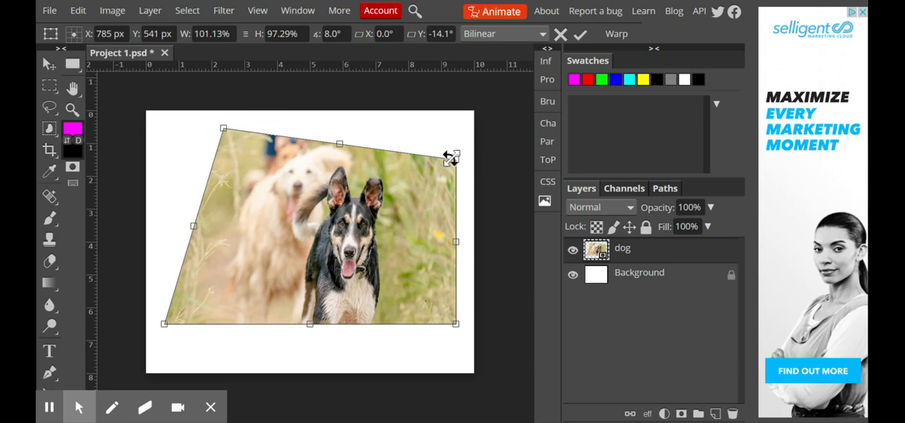
left_click_drag(453, 157, 399, 130)
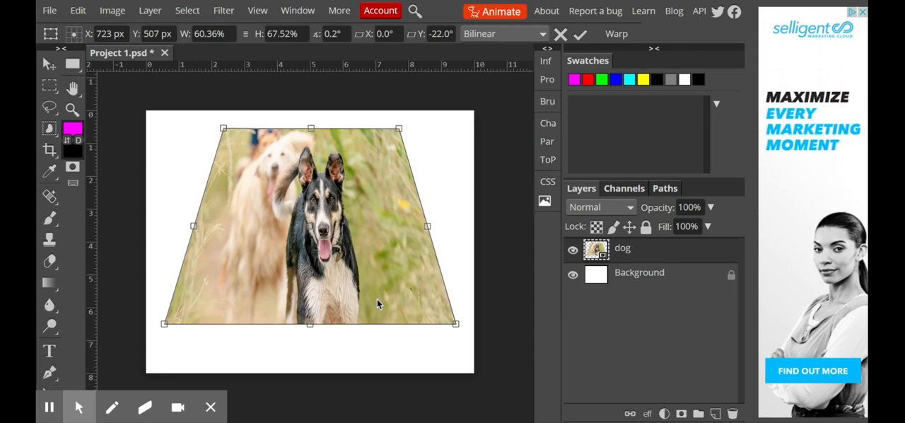
key("Escape")
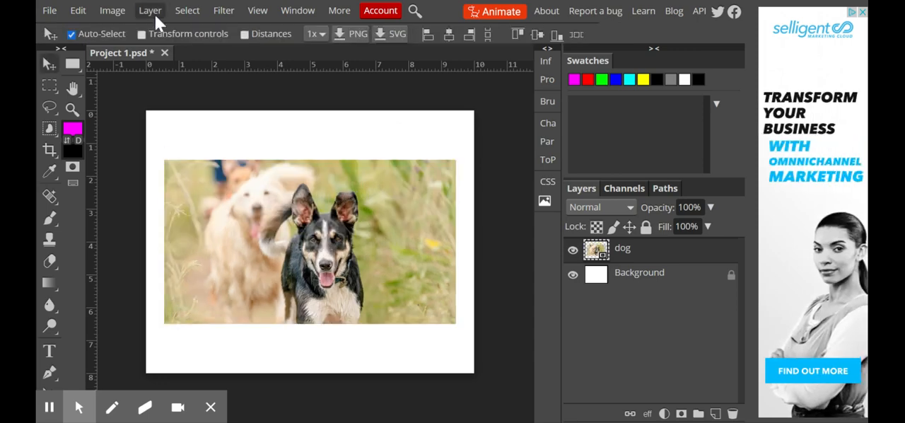
Apply a Perspective transform to the dog layer, narrowing its left side and widening its right side, and cancel it
left_click(79, 12)
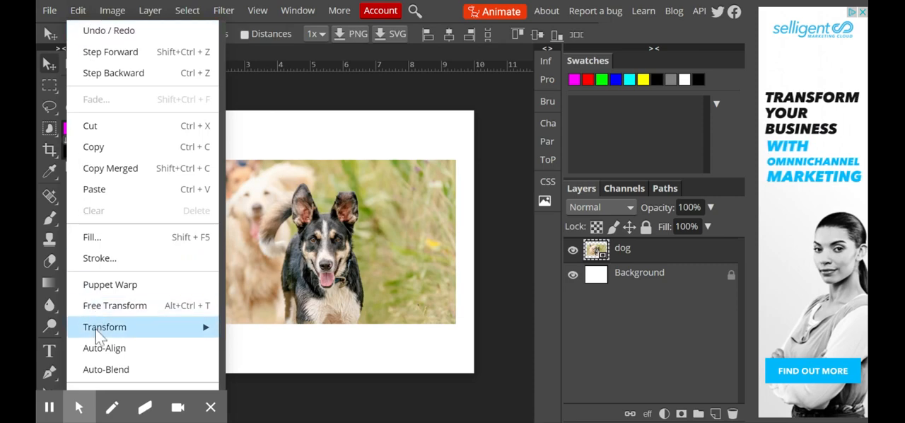
mouse_move(97, 333)
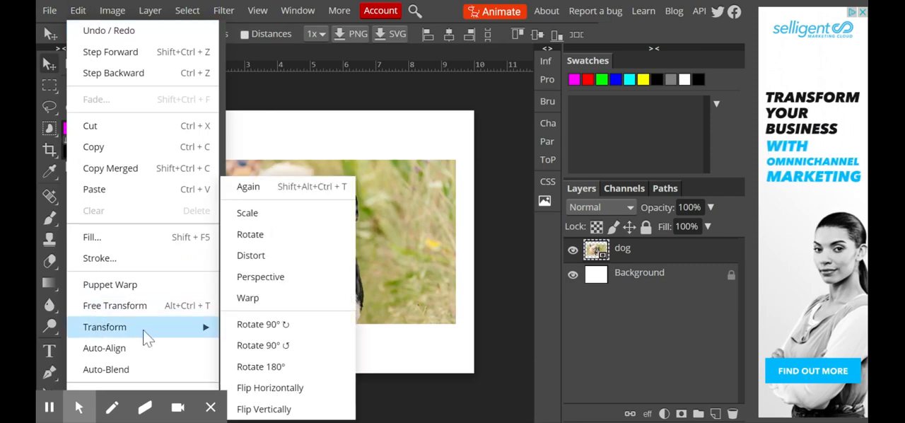
left_click(286, 278)
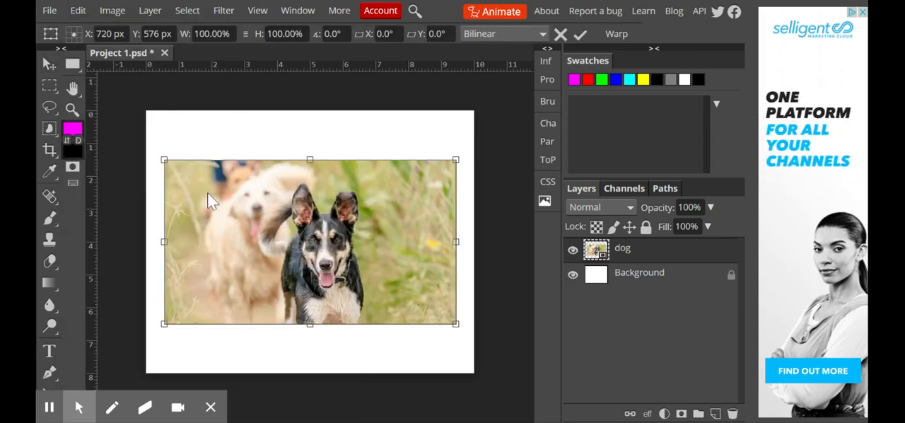
left_click_drag(167, 163, 196, 206)
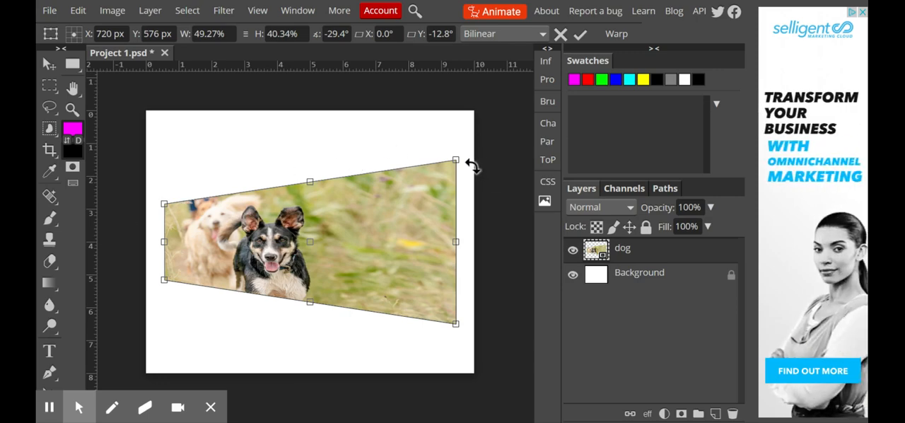
left_click_drag(456, 160, 457, 123)
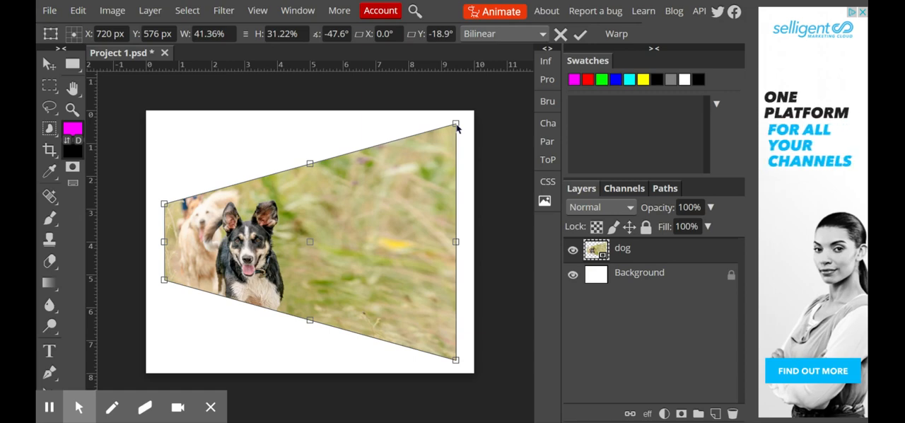
key("Escape")
Start a Warp on the dog layer and pull the left control point of the photo's upper edge downward
left_click(77, 11)
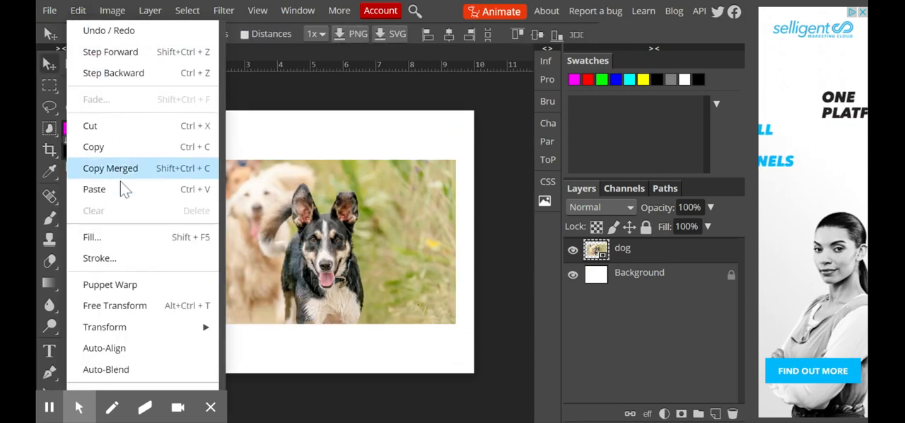
mouse_move(126, 328)
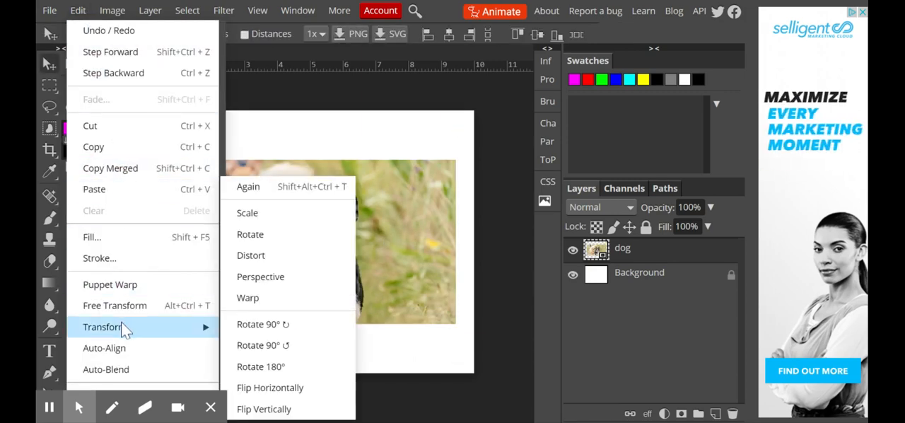
left_click(248, 301)
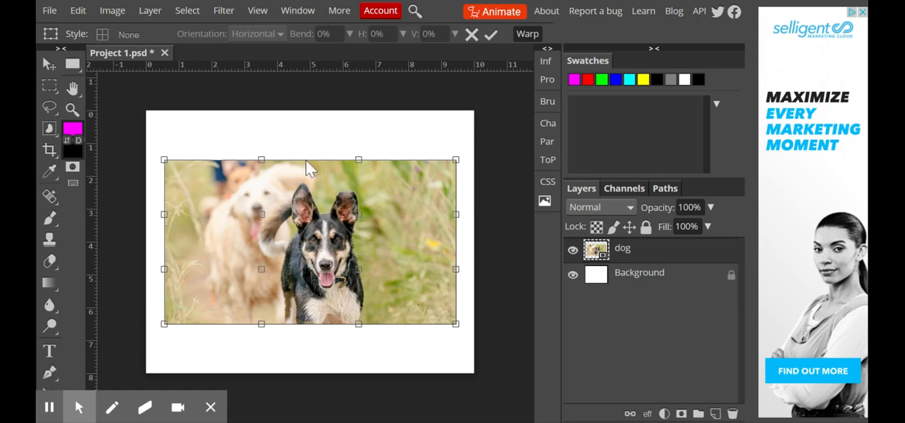
left_click(262, 164)
left_click_drag(263, 164, 263, 200)
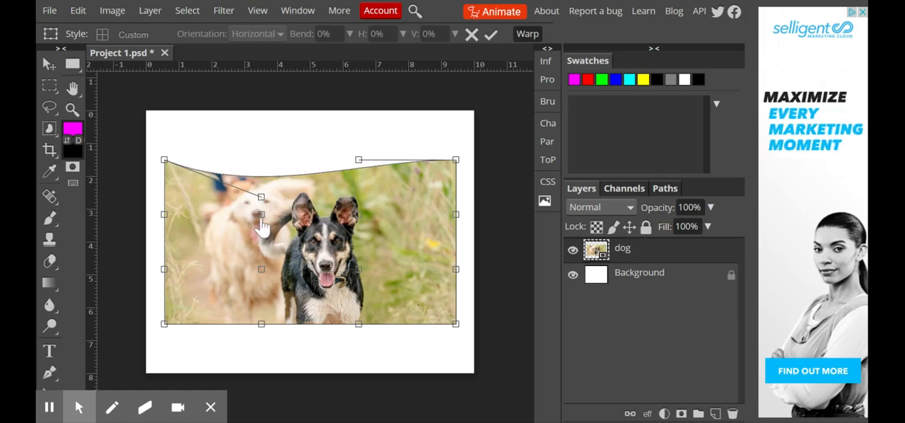
Reposition the four inner warp points, the left pair down near the photo's lower edge and the right pair upward
left_click_drag(359, 278, 354, 249)
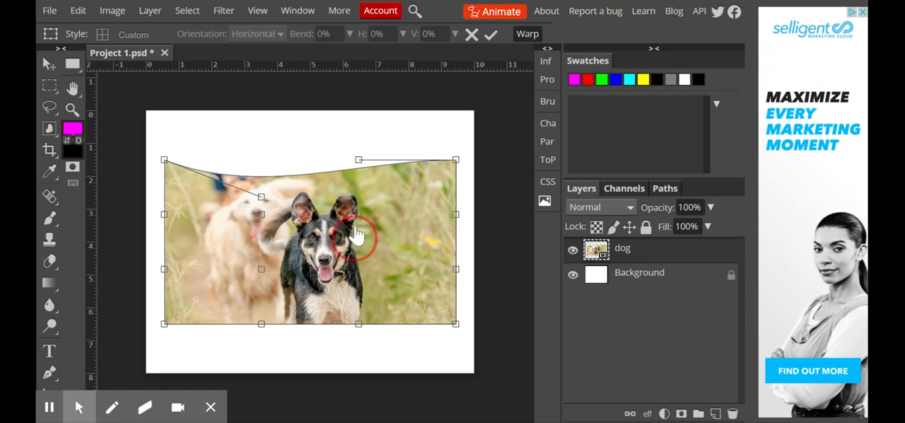
left_click_drag(356, 225, 359, 226)
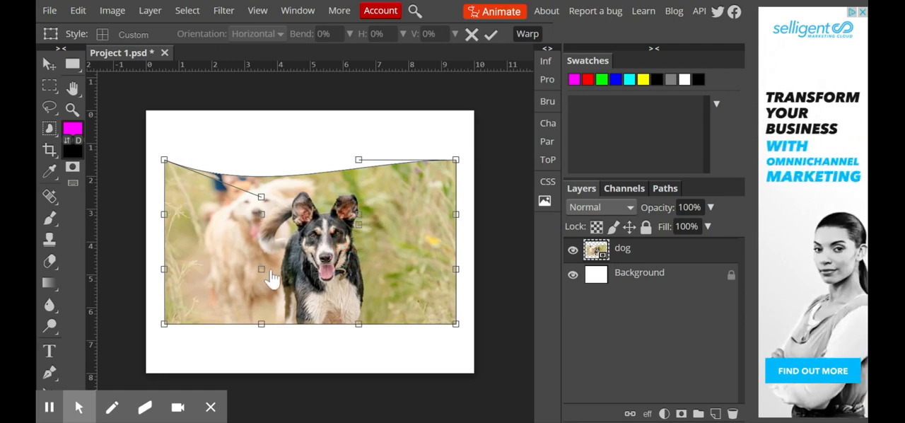
left_click_drag(262, 269, 262, 306)
left_click(260, 222)
left_click_drag(261, 222, 267, 303)
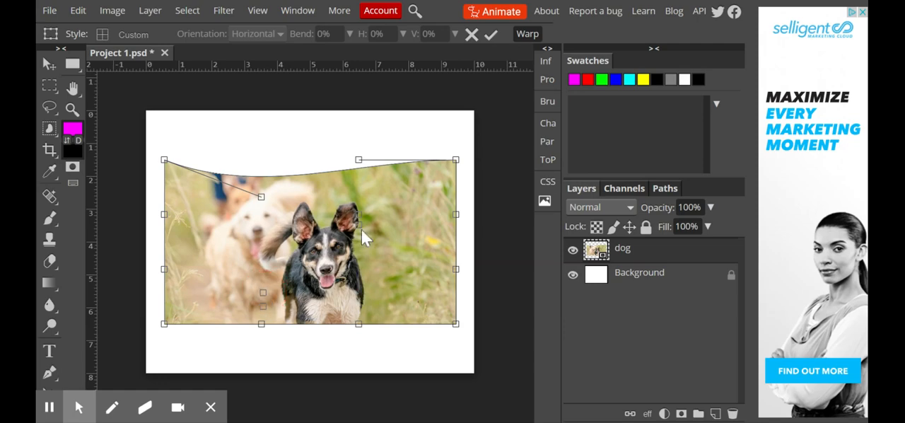
left_click_drag(361, 222, 359, 190)
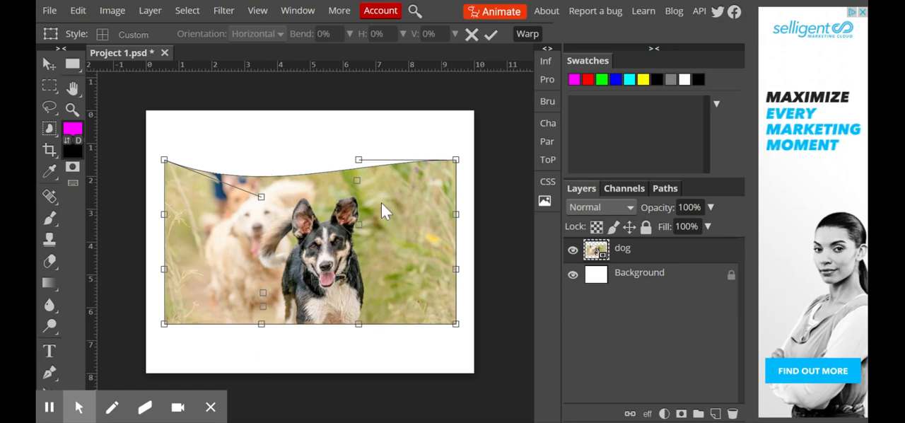
Bend the photo's upper edge into an S-curve, pulling its left control handle down and its right one up and inward
left_click(261, 198)
left_click_drag(261, 197, 212, 267)
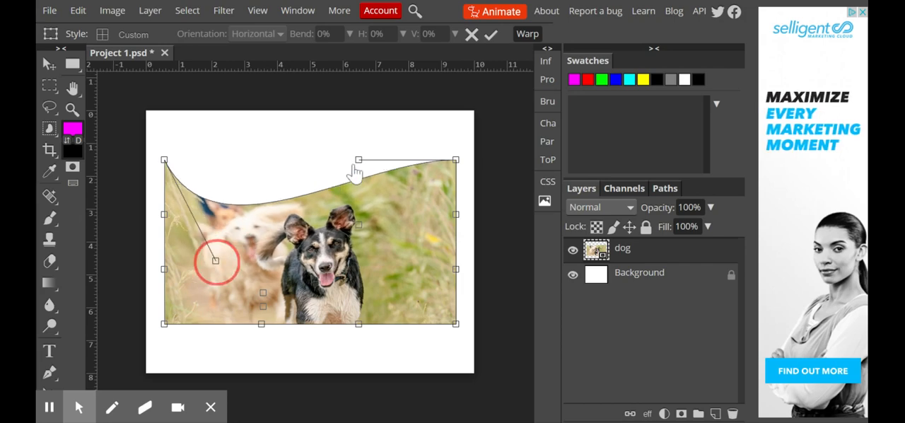
left_click_drag(359, 160, 420, 119)
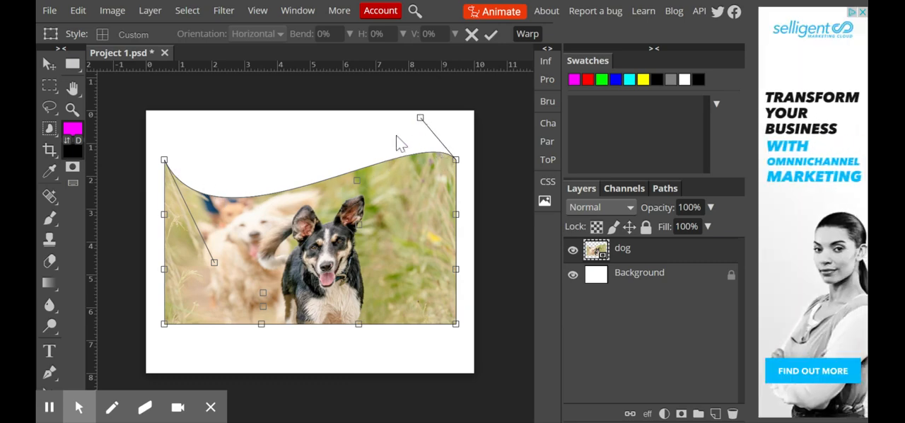
left_click_drag(420, 122, 296, 107)
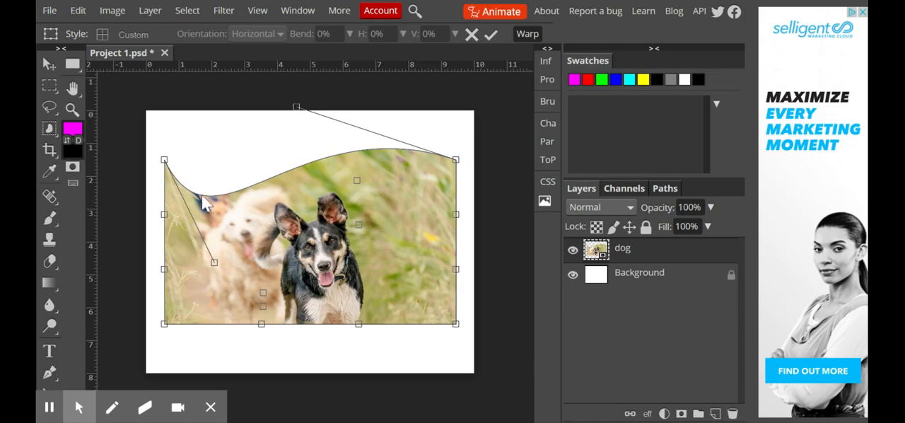
Shift the lower right inner warp point toward the dog's face and cancel the warp
left_click(357, 182)
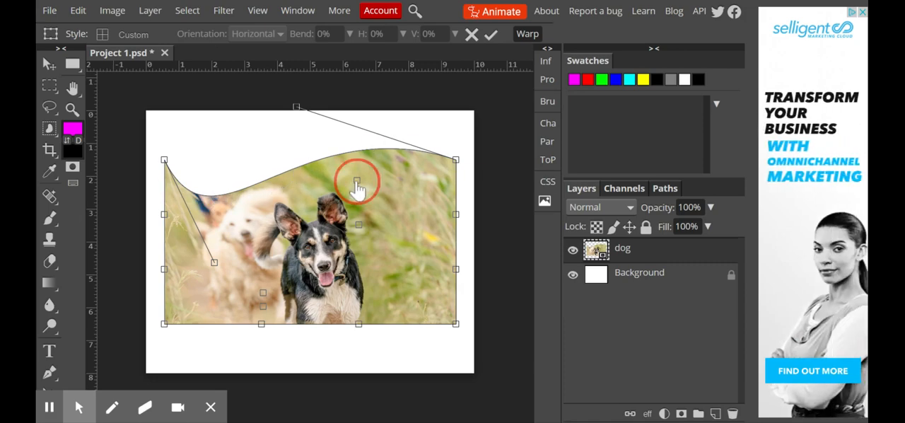
left_click(359, 225)
left_click_drag(359, 228, 317, 233)
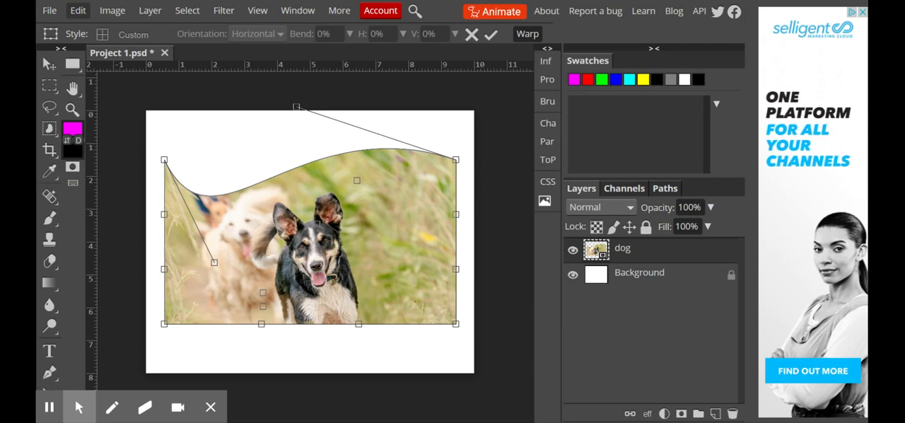
key("Escape")
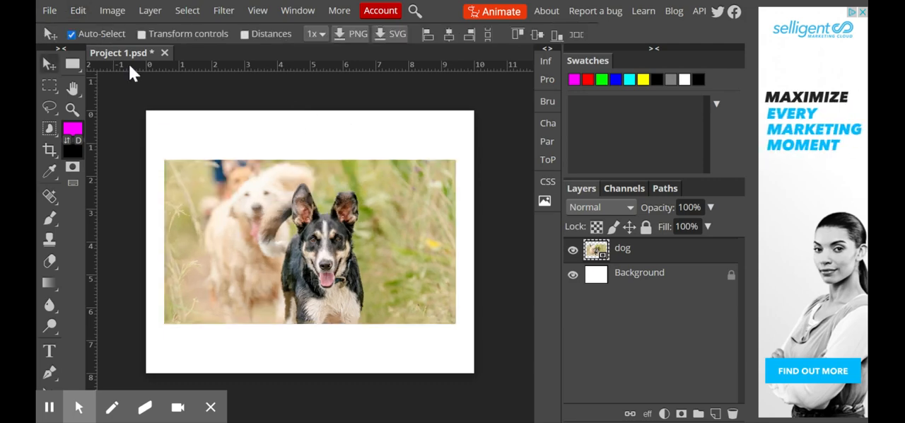
Flip the dog layer horizontally
left_click(79, 13)
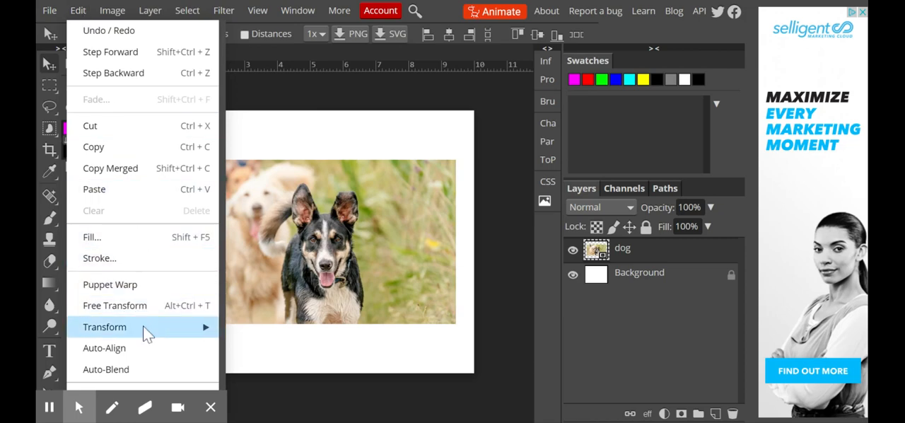
mouse_move(143, 327)
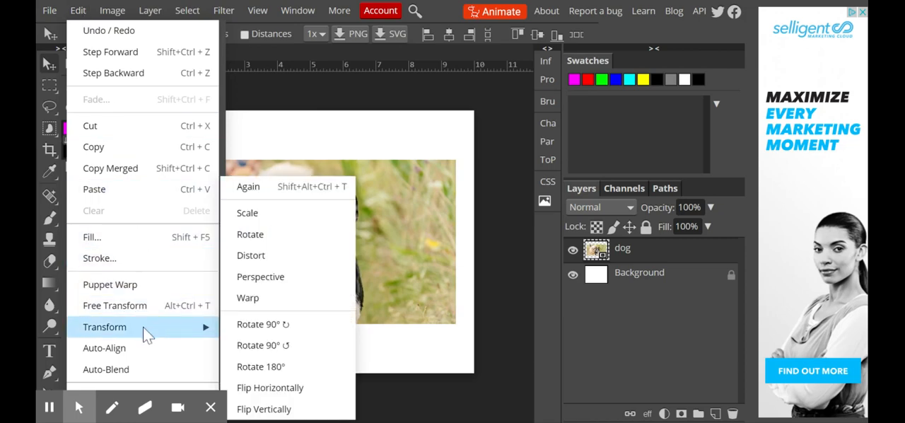
left_click(271, 388)
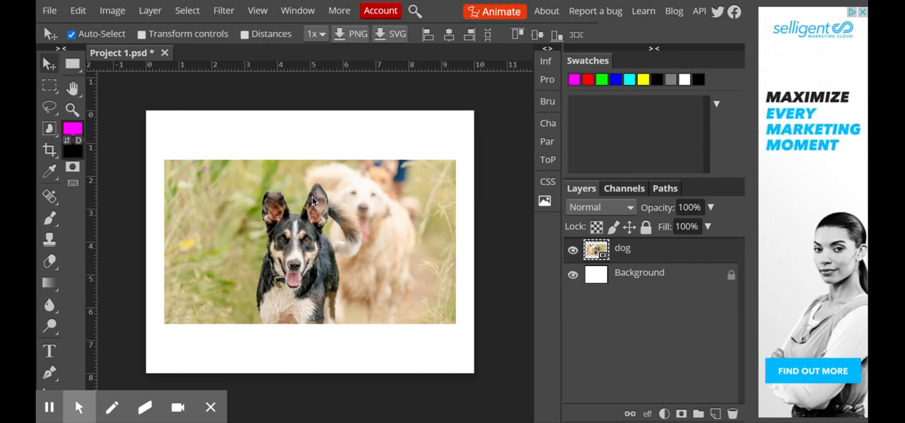
Start another edit on the flipped dog layer
left_click(79, 12)
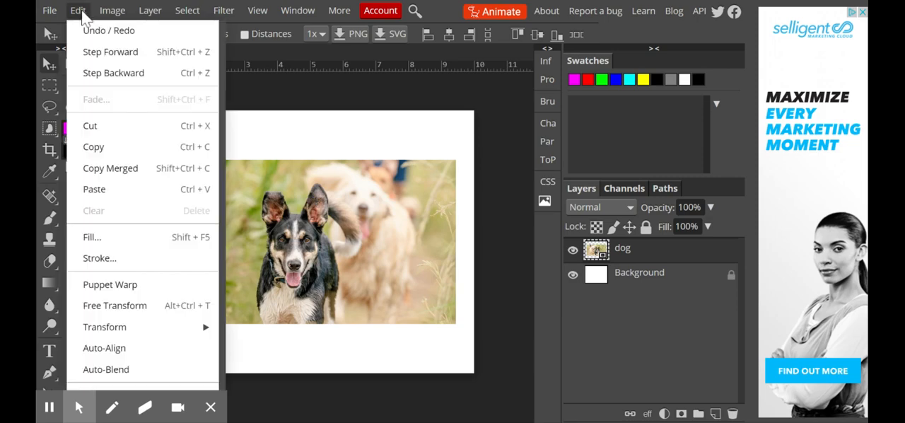